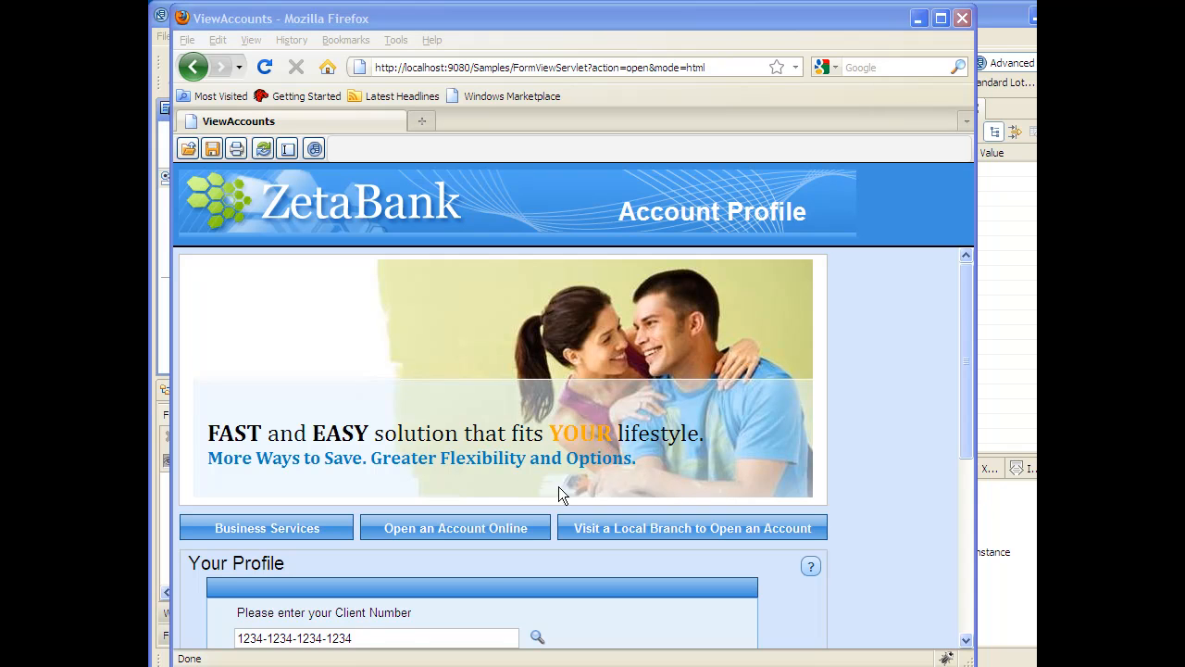
- Test the client number validation with an invalid last digit of 3, dismiss the alert and restore the digit to 4
left_click(385, 638)
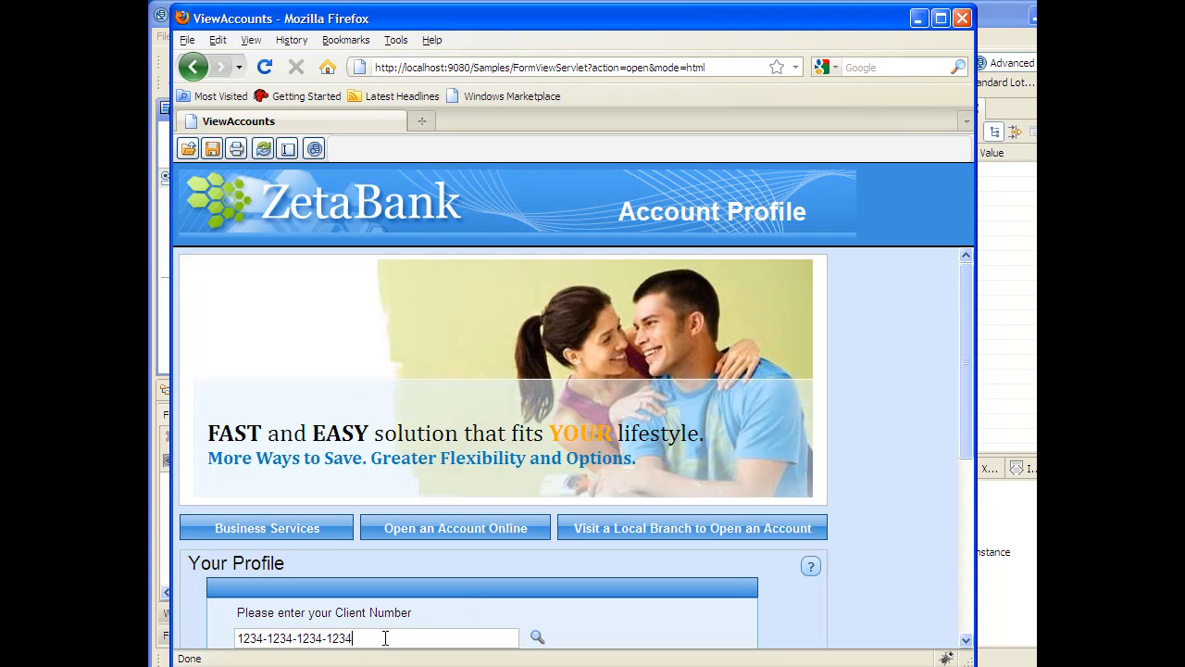
key("BackSpace")
type("3")
key("Tab")
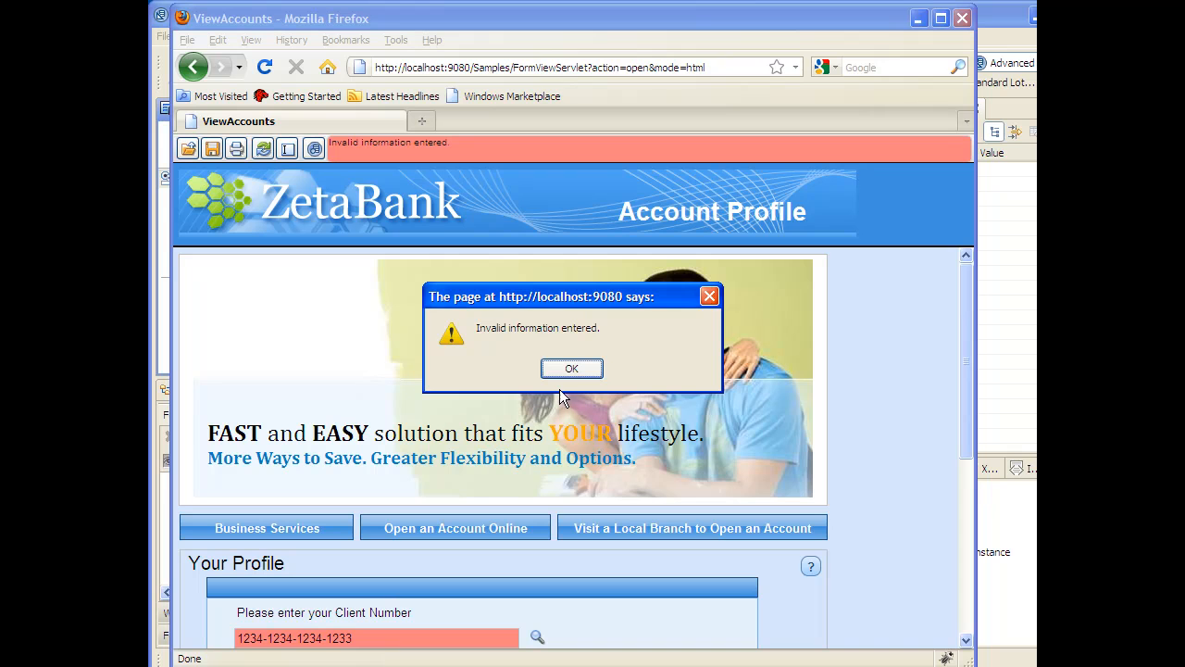
left_click(571, 369)
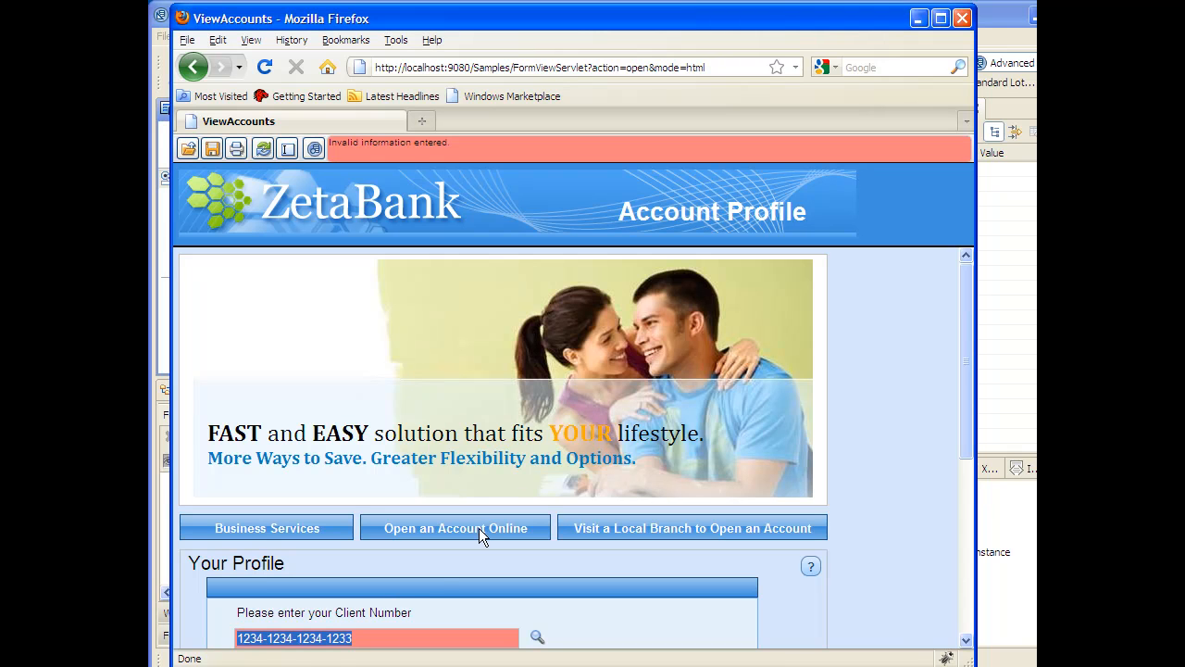
left_click(377, 632)
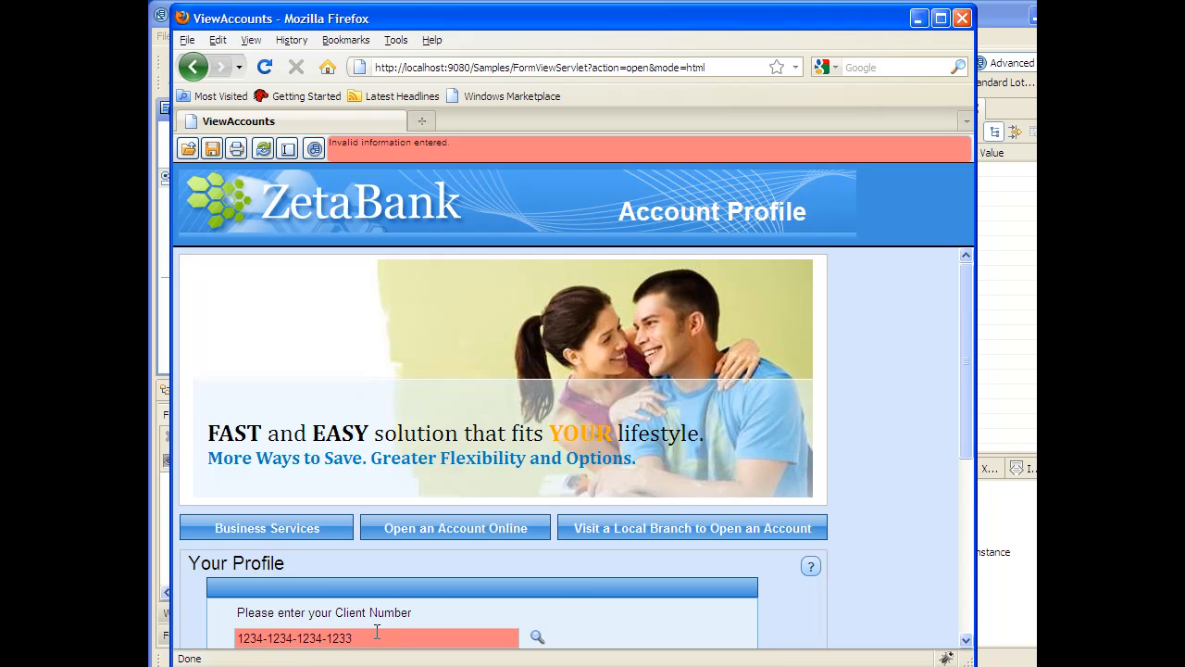
key("BackSpace")
type("4")
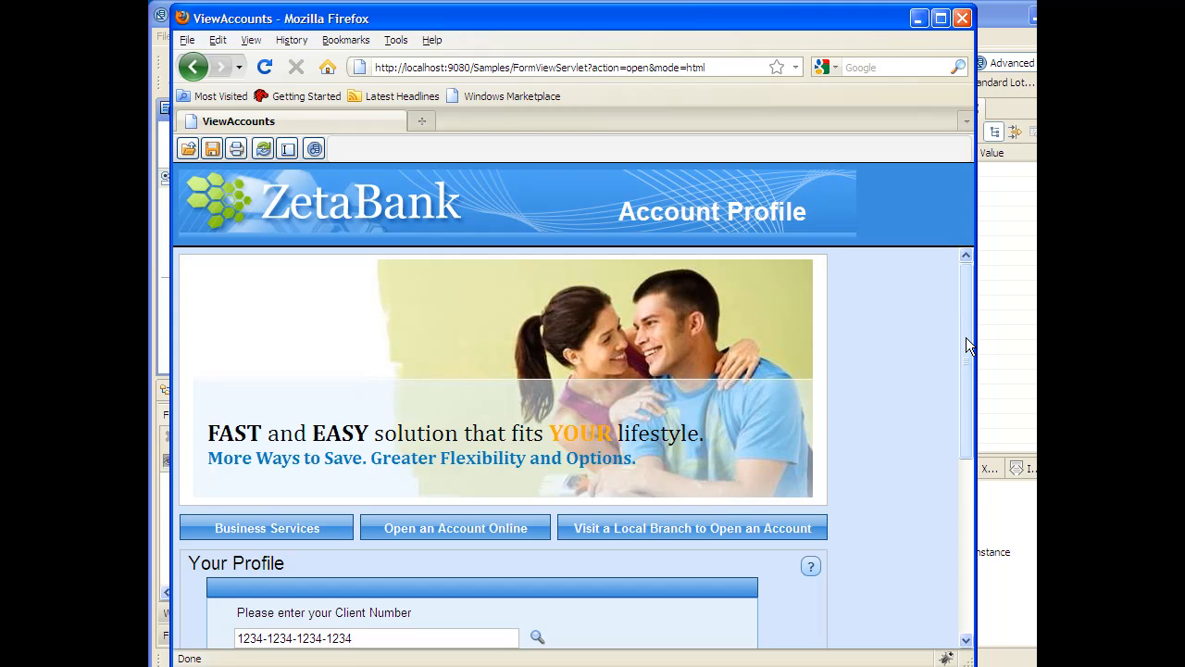
- Look up the client's accounts and display the transactions of Checking Account and My Saver
left_click_drag(966, 338, 944, 438)
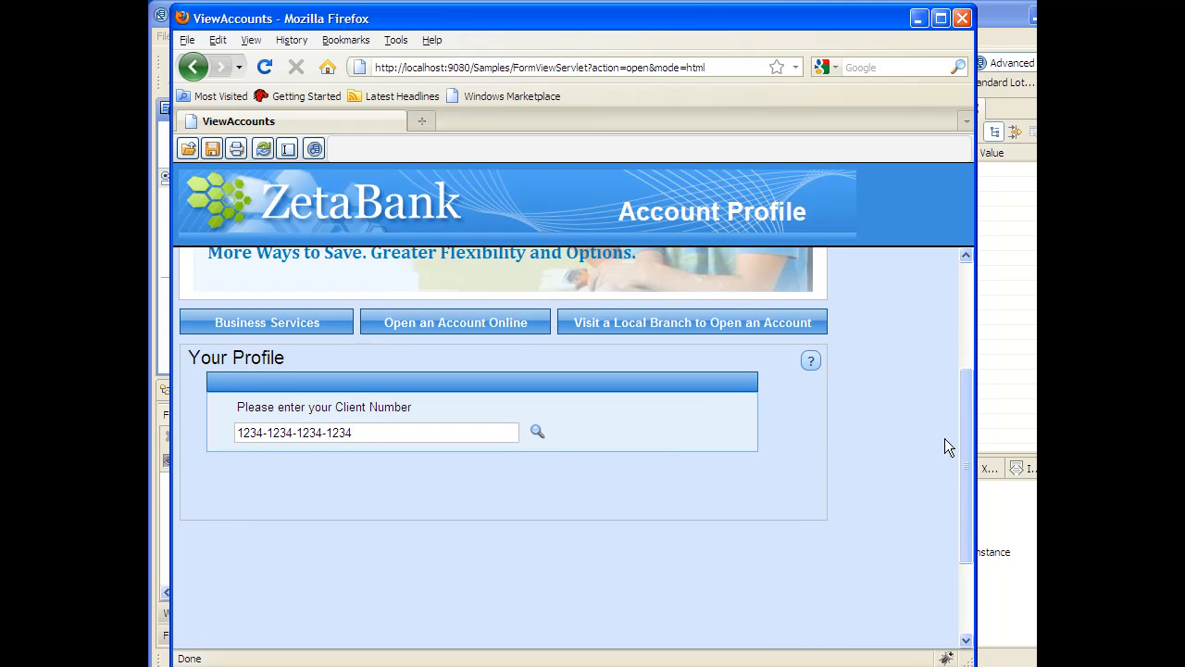
left_click(535, 436)
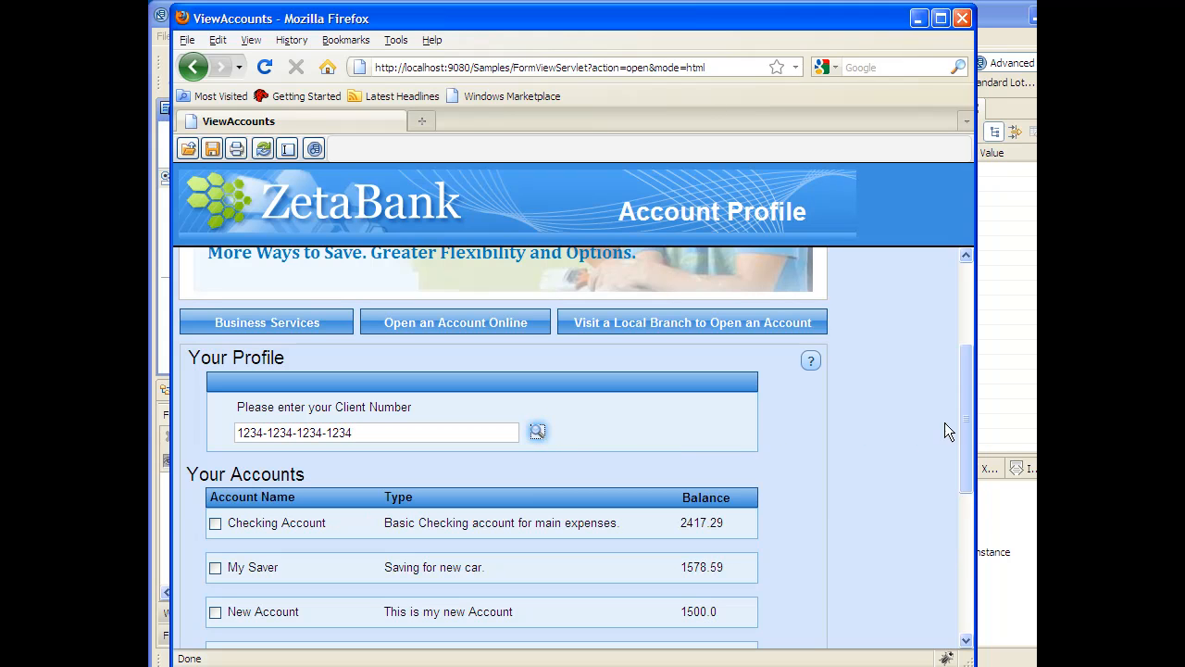
left_click_drag(967, 423, 956, 470)
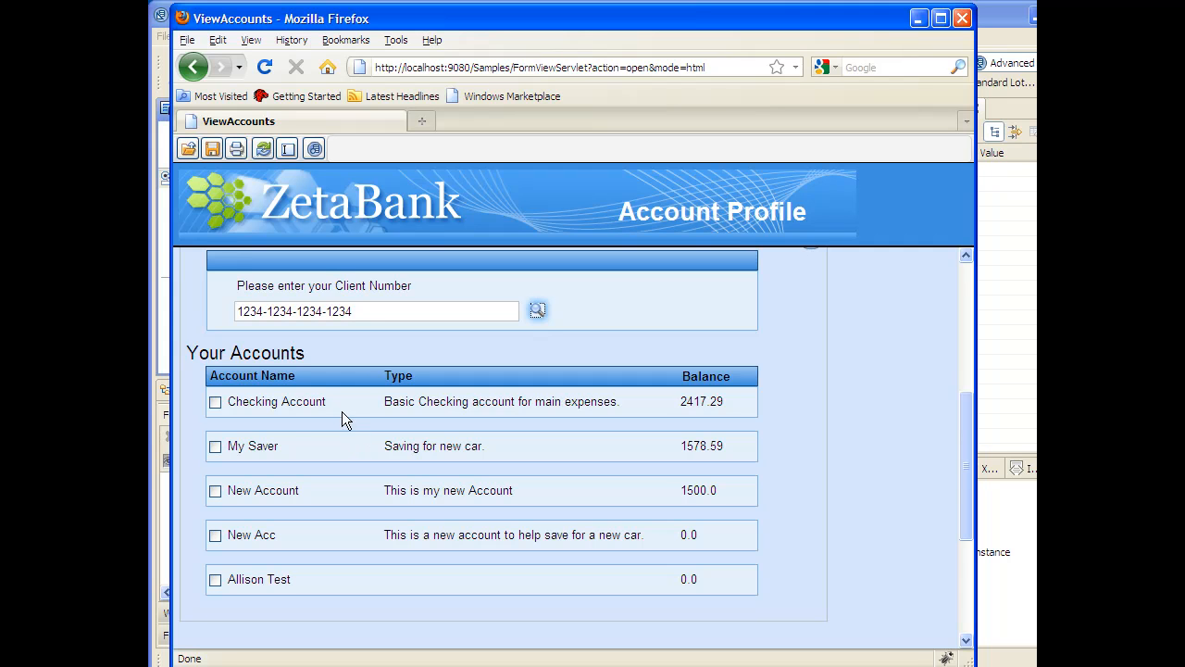
left_click(215, 404)
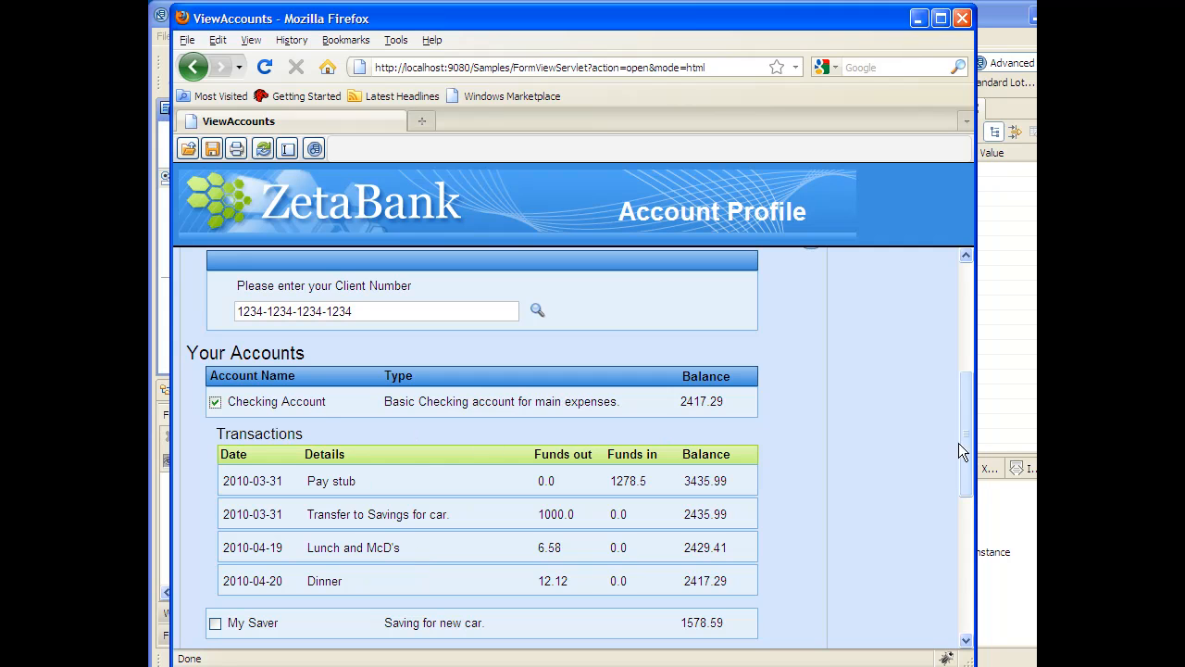
left_click_drag(965, 443, 830, 469)
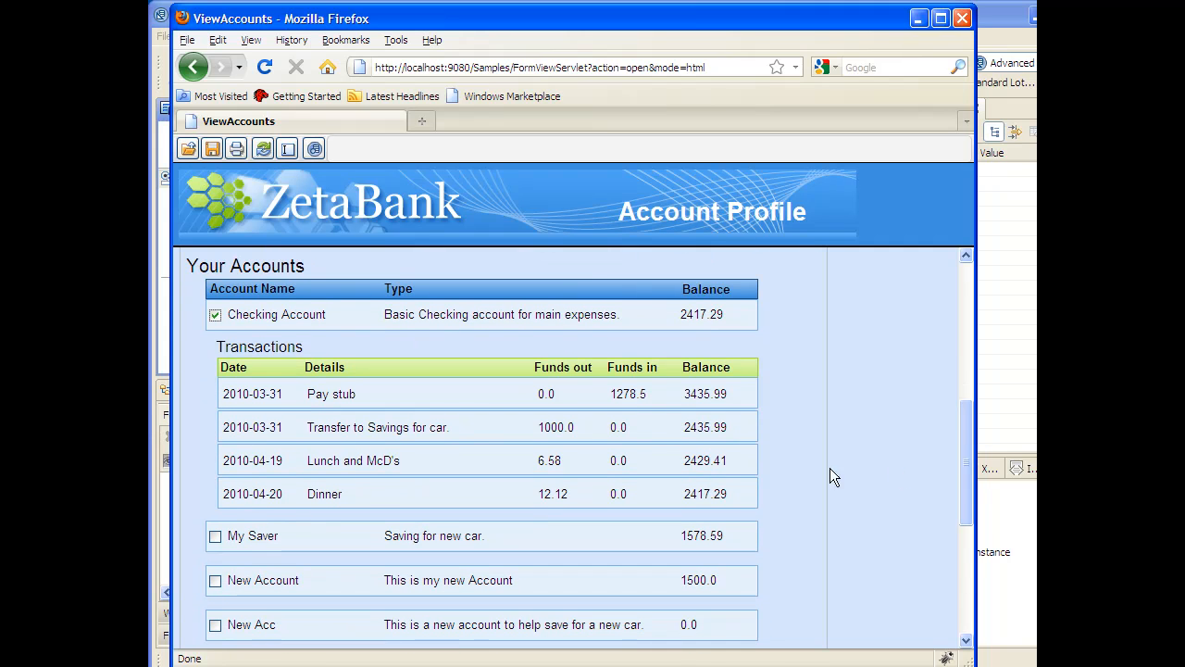
left_click(212, 540)
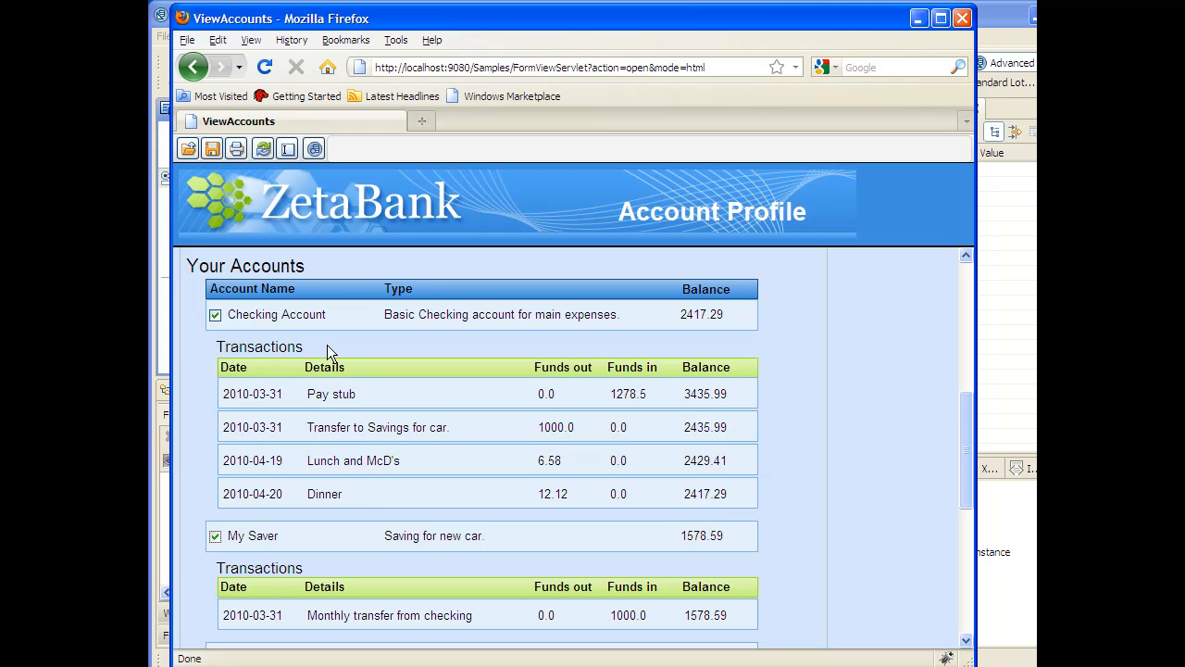
- Close the ZetaBank form and place a Web Service item near the upper-left corner of the blank Page1 content in Lotus Forms Designer
left_click(963, 17)
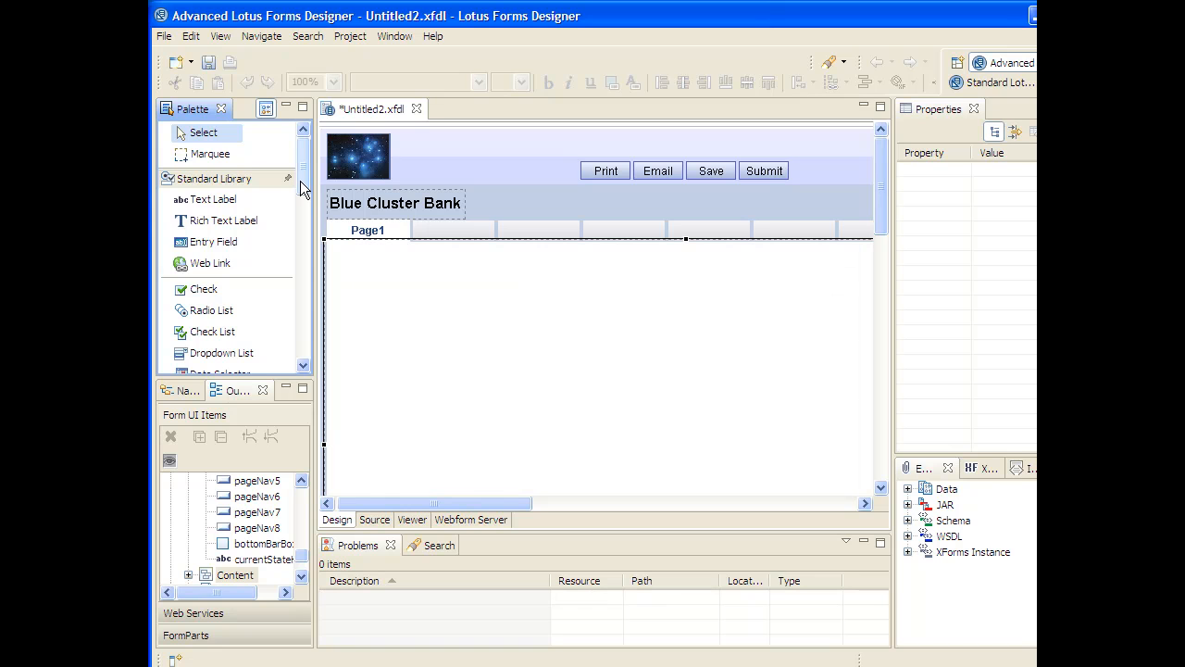
left_click_drag(300, 181, 296, 294)
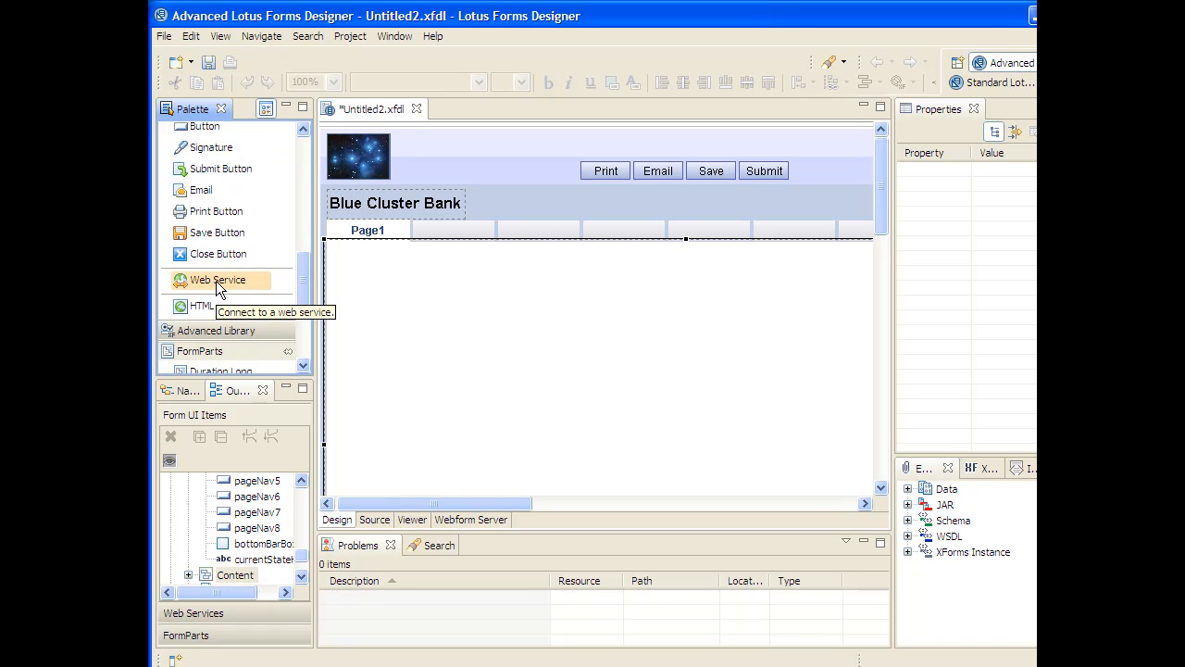
left_click(217, 280)
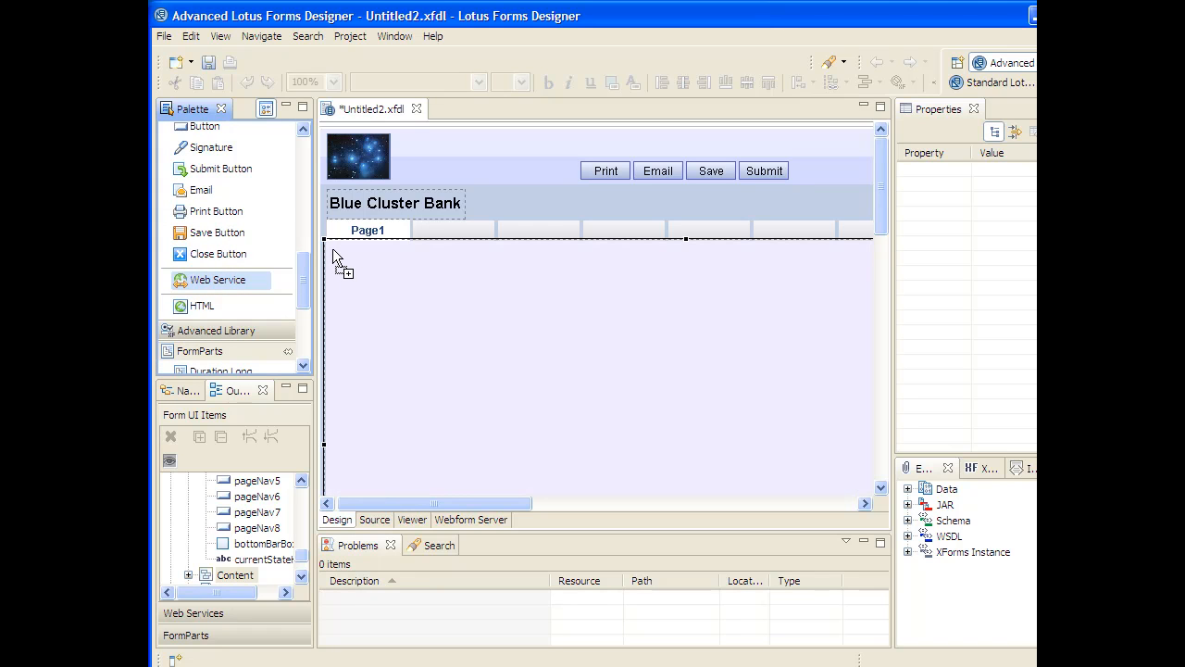
left_click(332, 248)
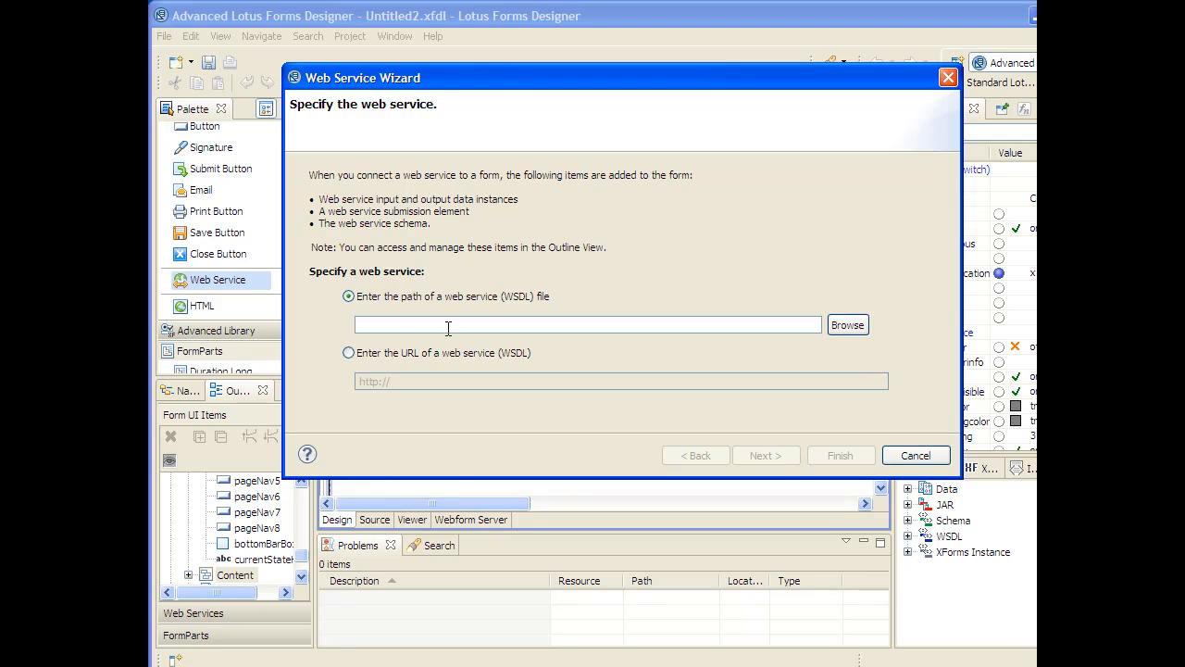
left_click(348, 353)
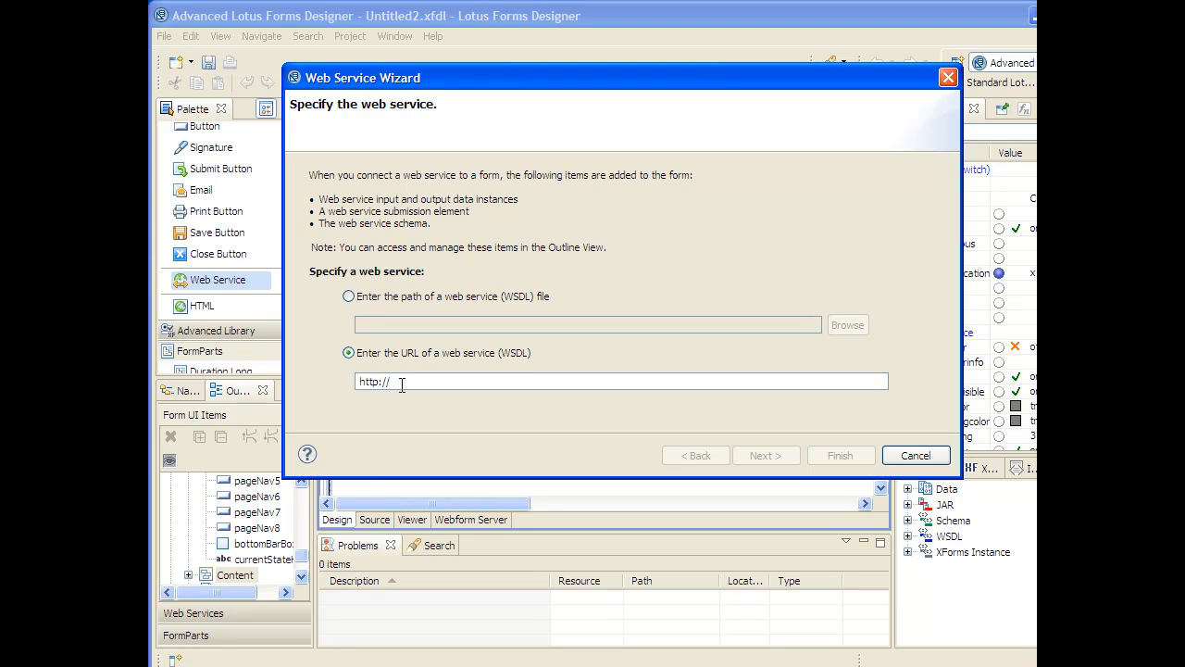
left_click_drag(400, 383, 302, 372)
type("http://localhost:9080/AccountService_JAXWS/AccountServiceService/AccountServiceService.wsdl")
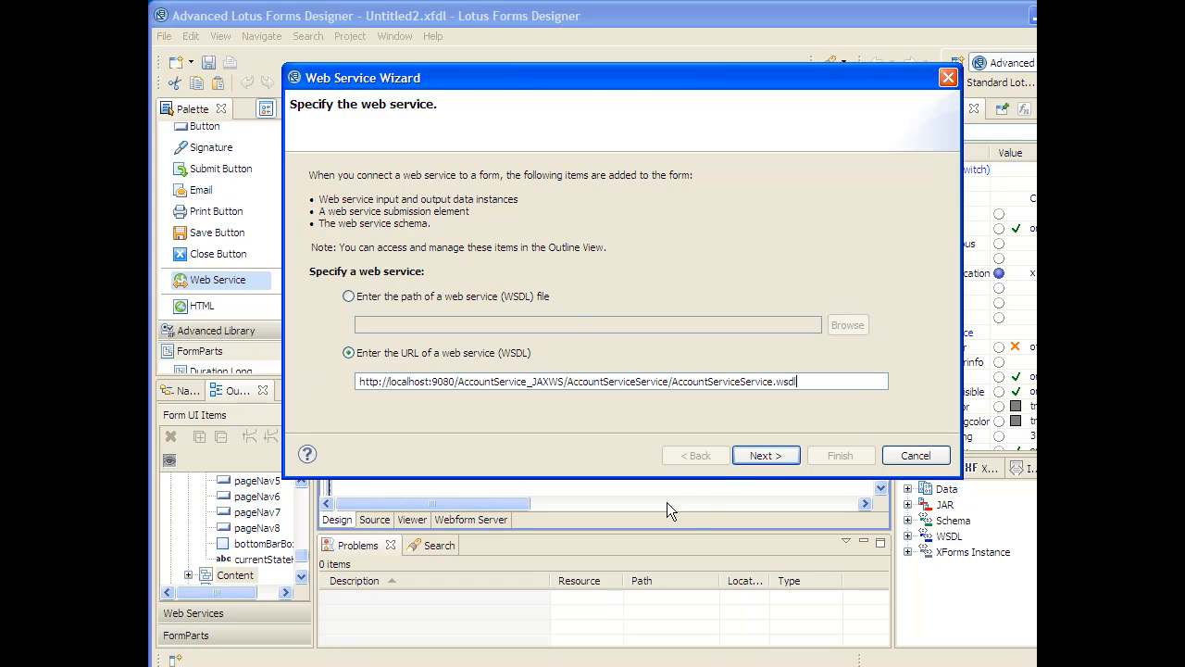
left_click(765, 453)
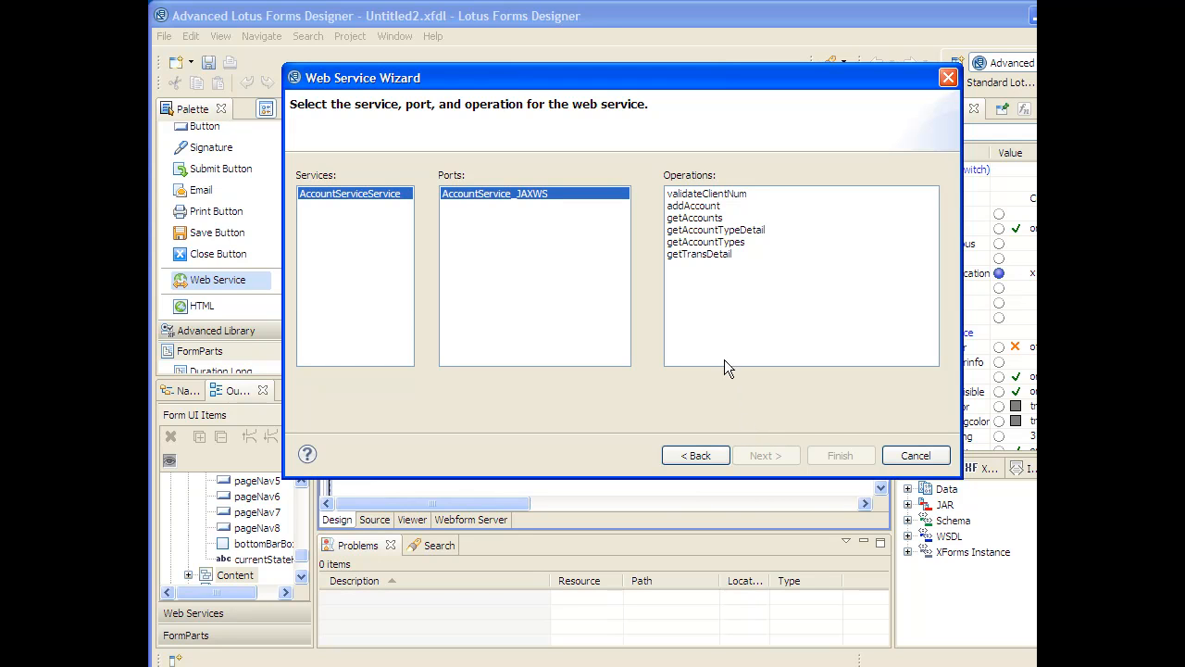
- Connect the getAccounts operation, with form UI elements automatically created and mapped to the web service items
left_click(712, 220)
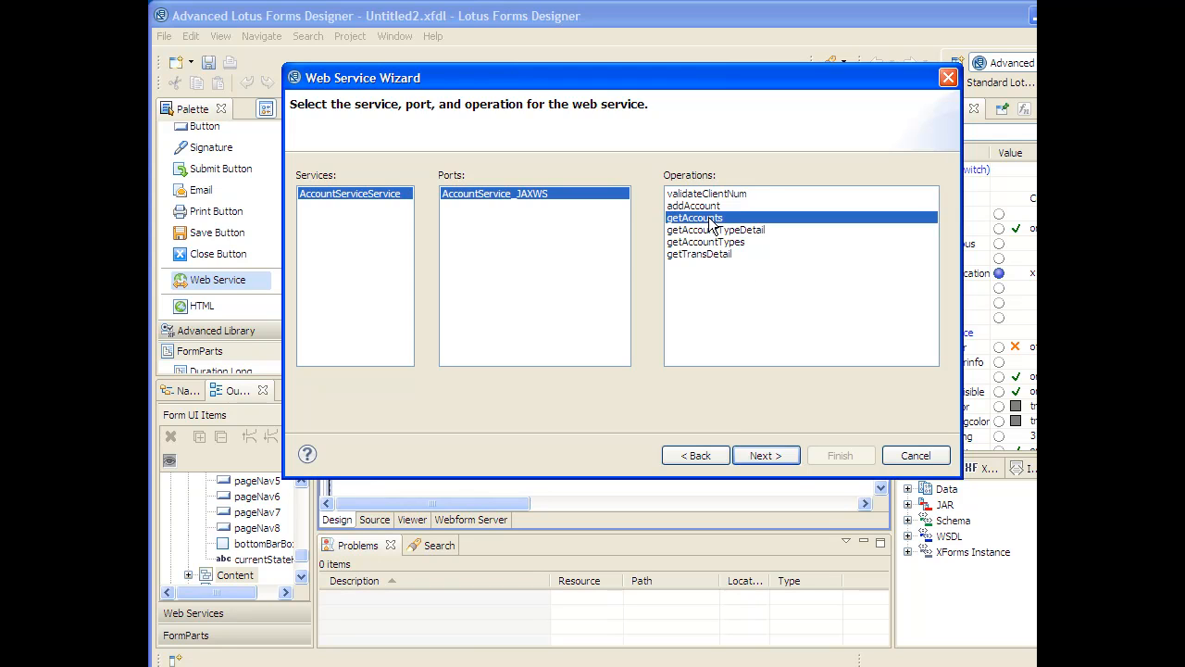
left_click(759, 455)
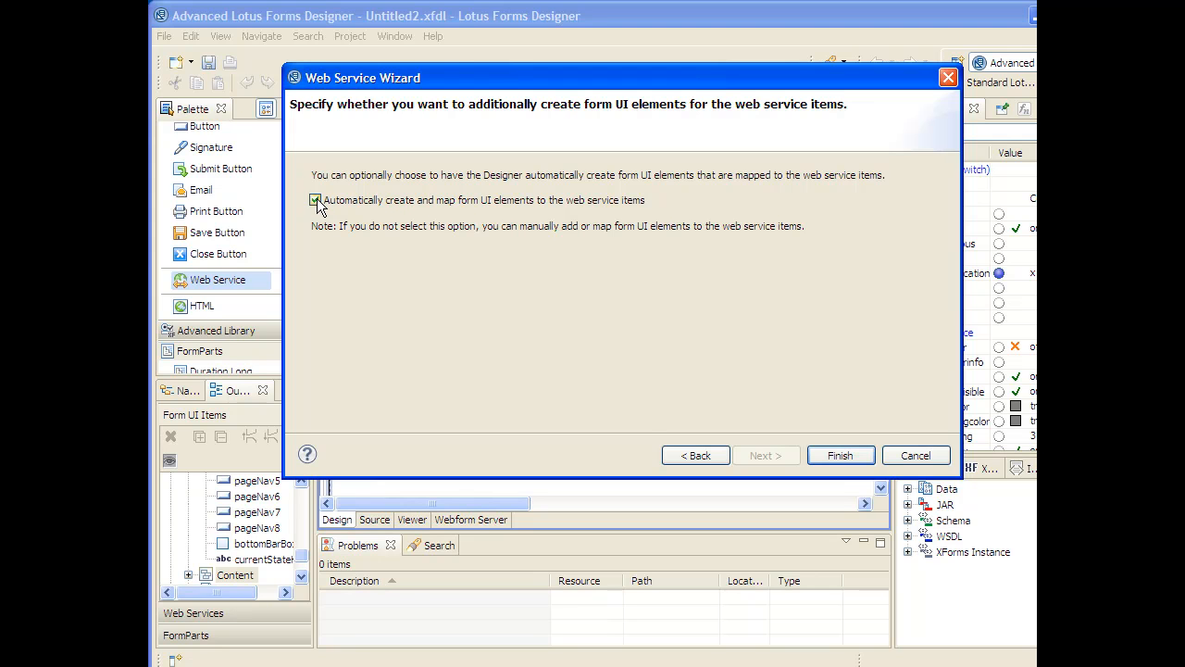
left_click(847, 454)
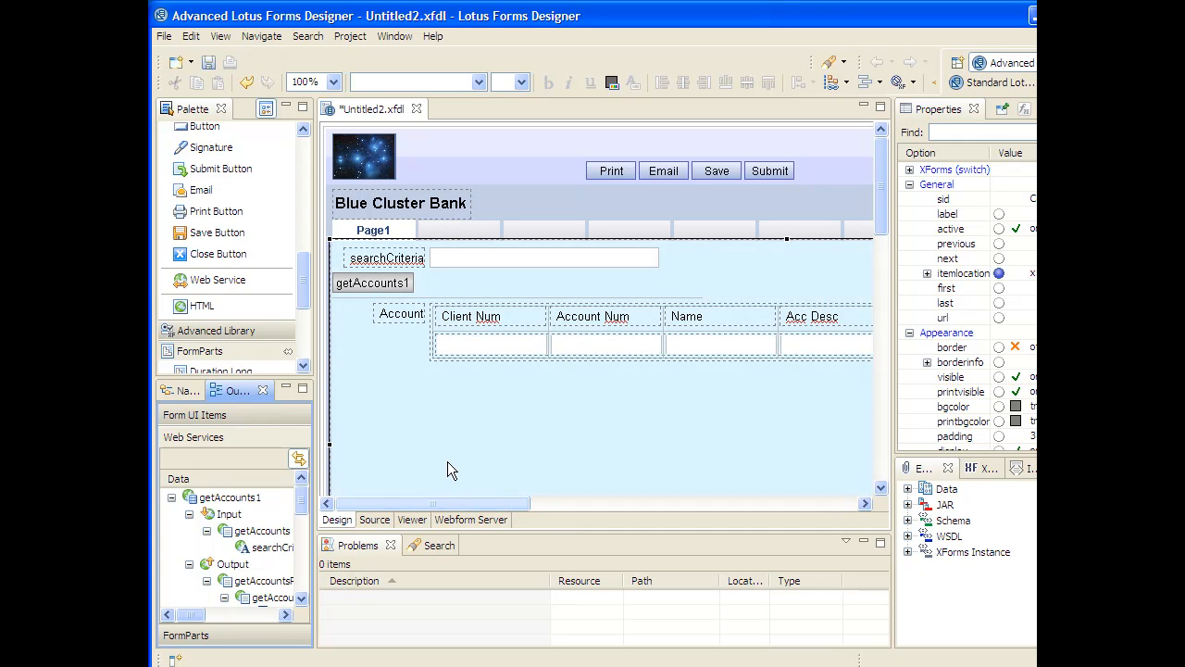
- Preview the form in Webform Server and run getAccounts1 with the client number as searchCriteria
left_click(470, 520)
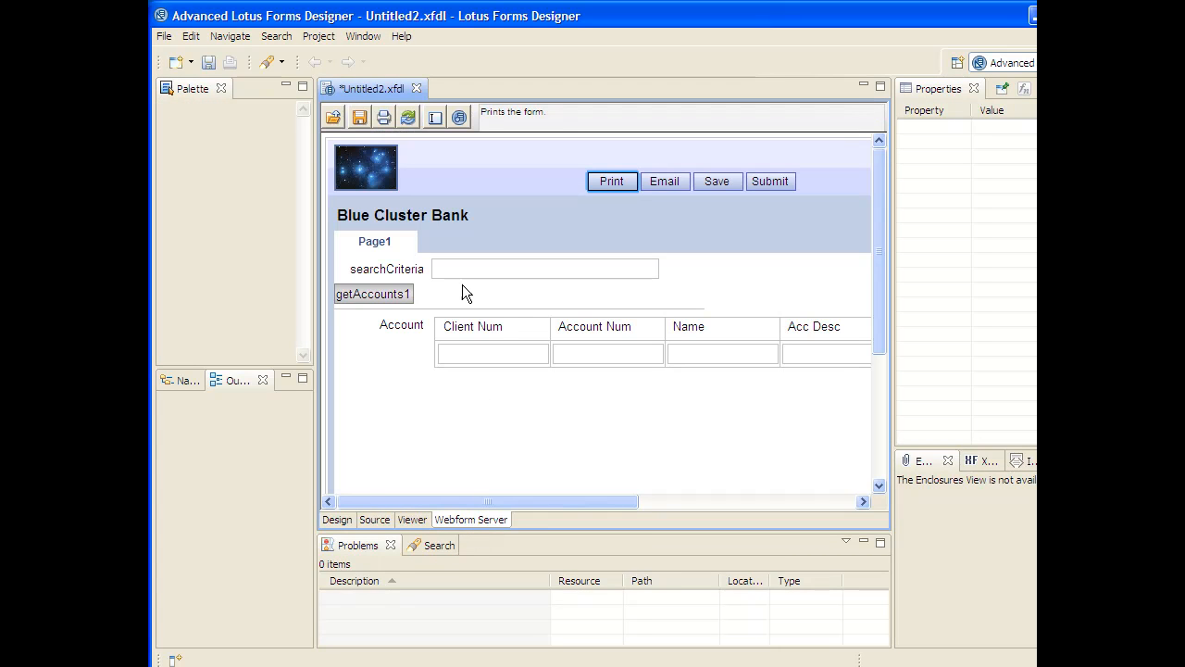
left_click(457, 270)
type("123")
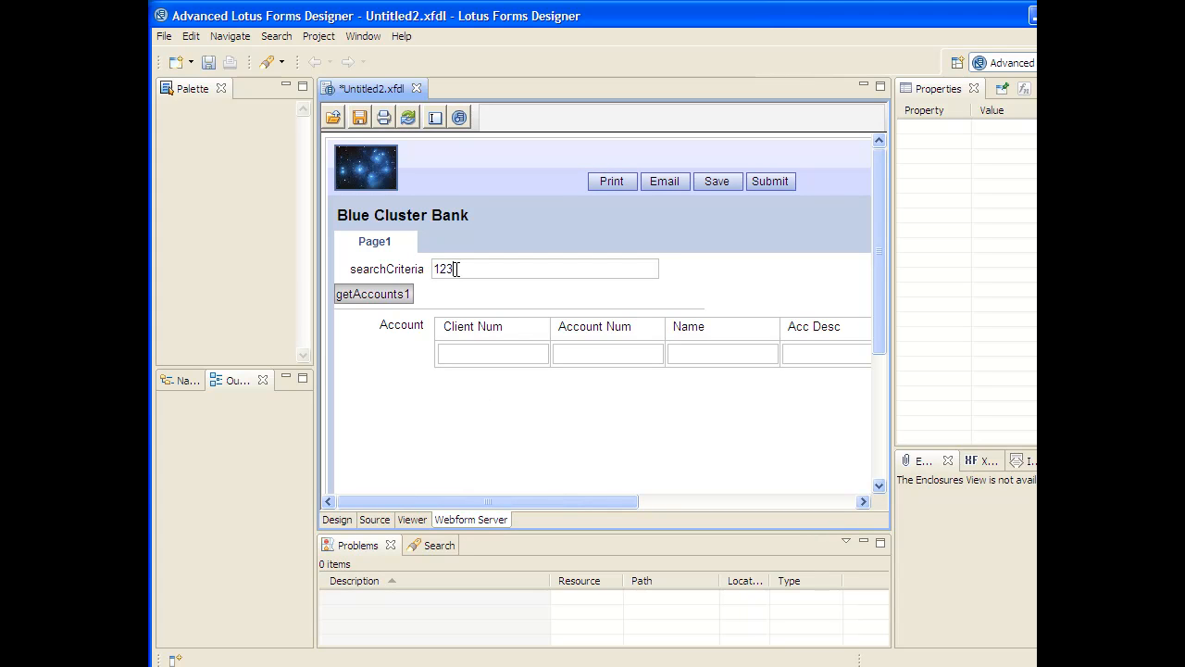
type("412")
type("34123")
type("2341234")
left_click(394, 300)
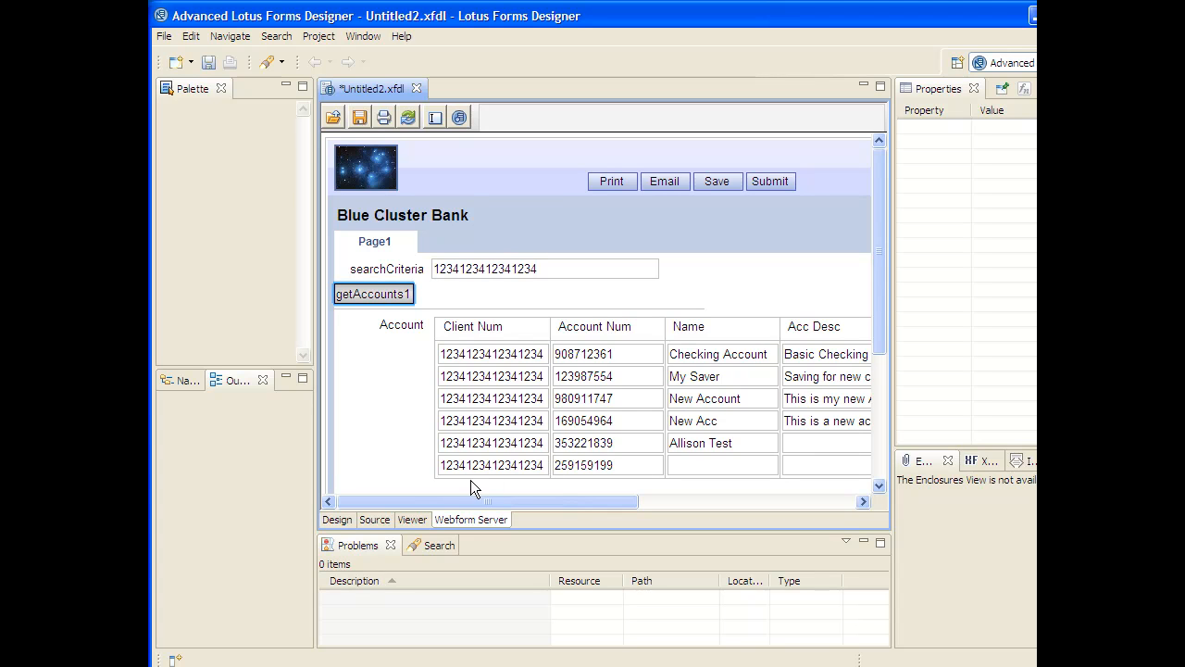
- Return to the form design, enlarge the Outline view and show its Web Services data
left_click(341, 521)
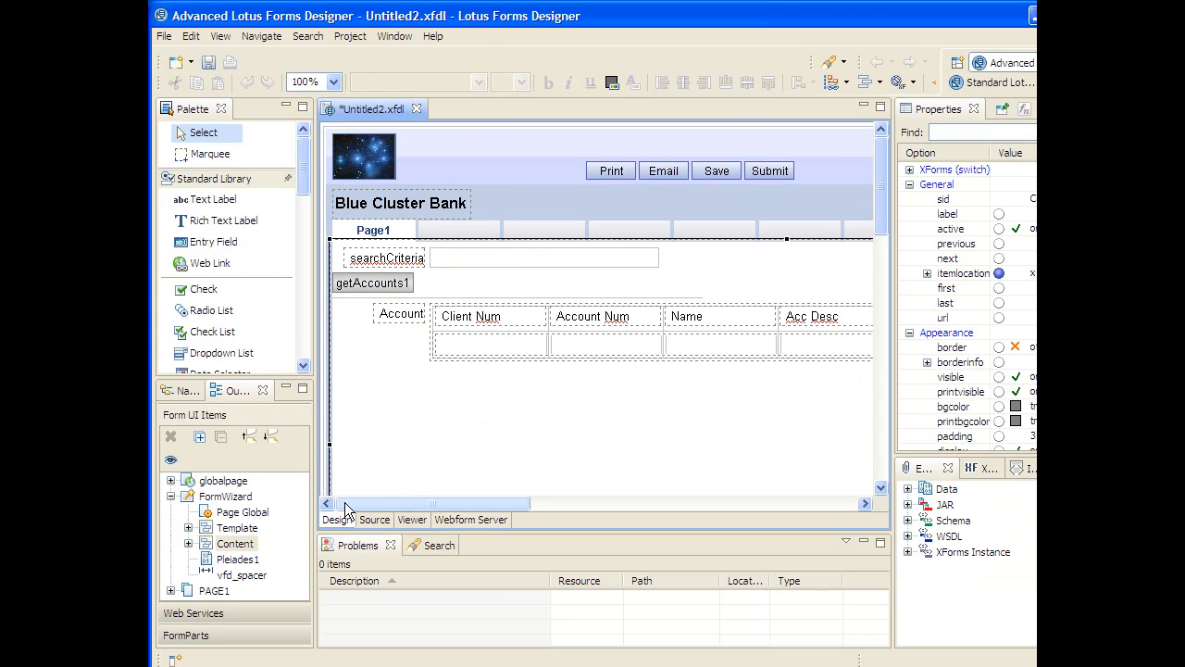
left_click(344, 491)
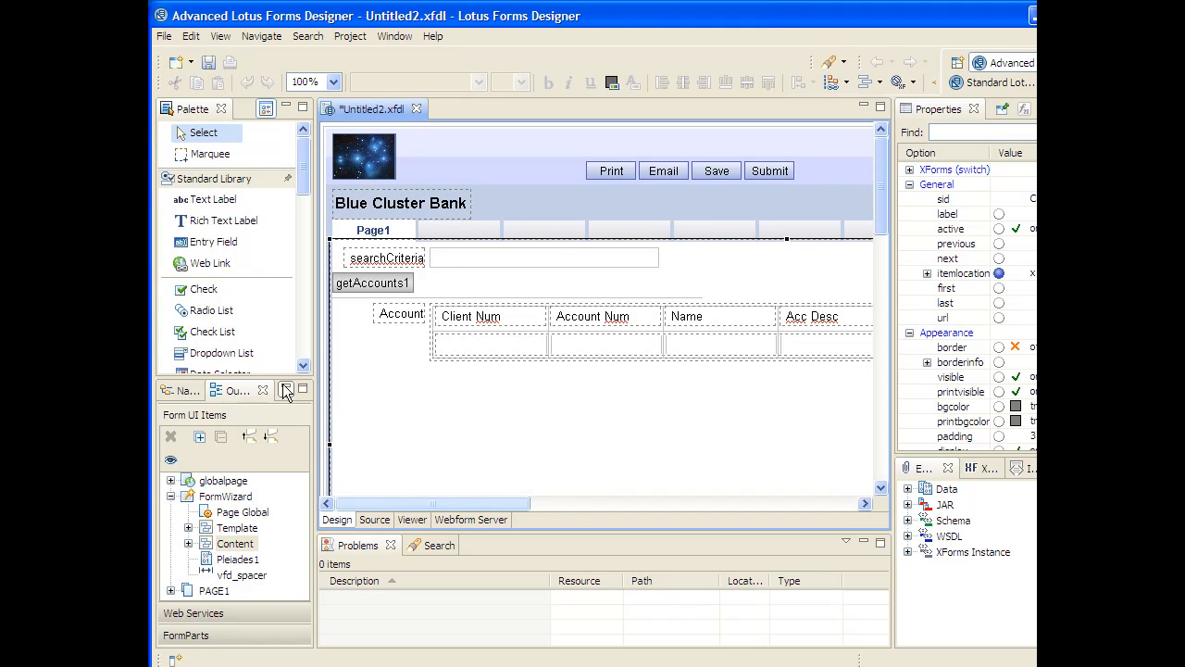
left_click_drag(260, 379, 260, 252)
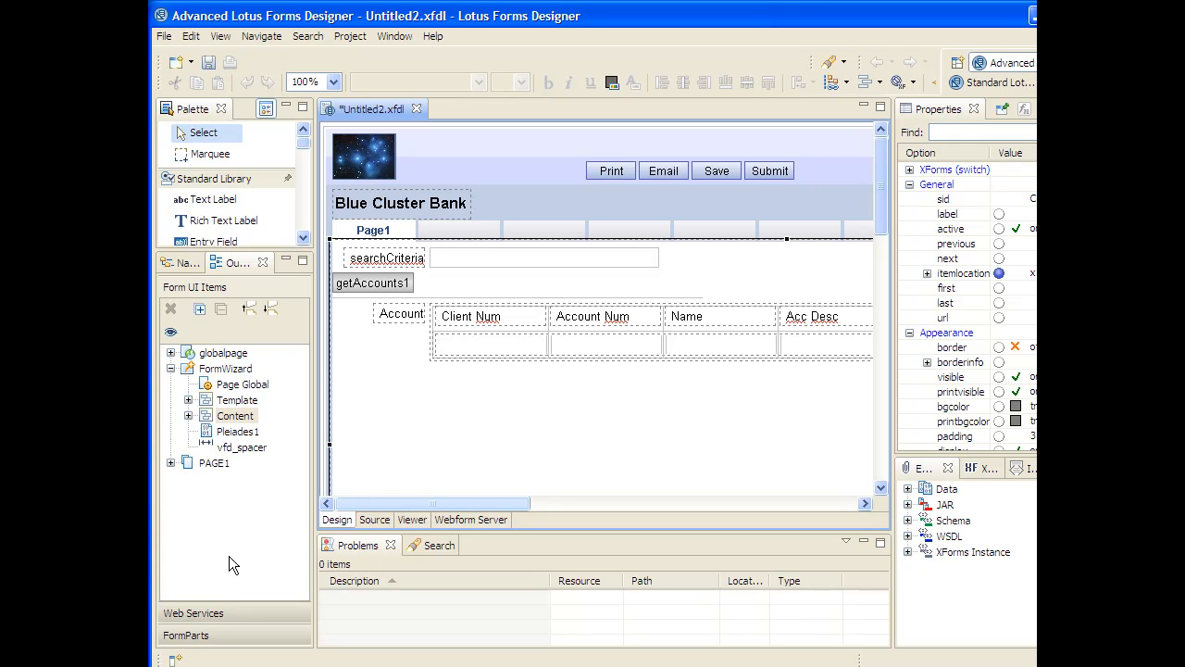
left_click(208, 614)
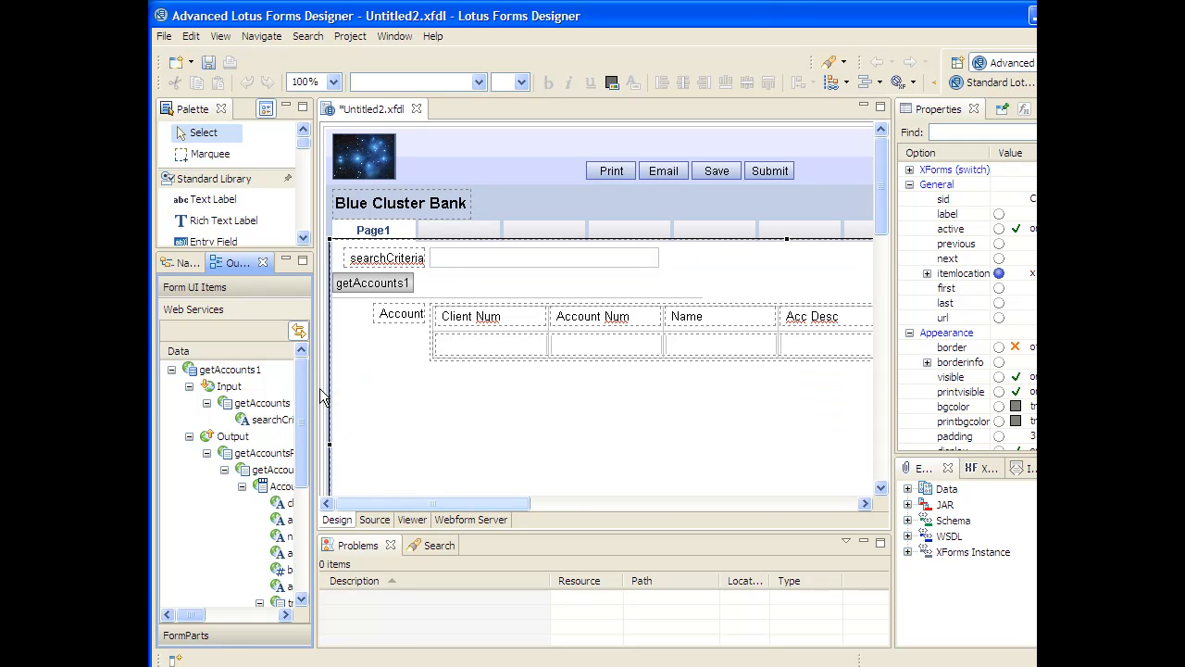
left_click_drag(315, 388, 367, 399)
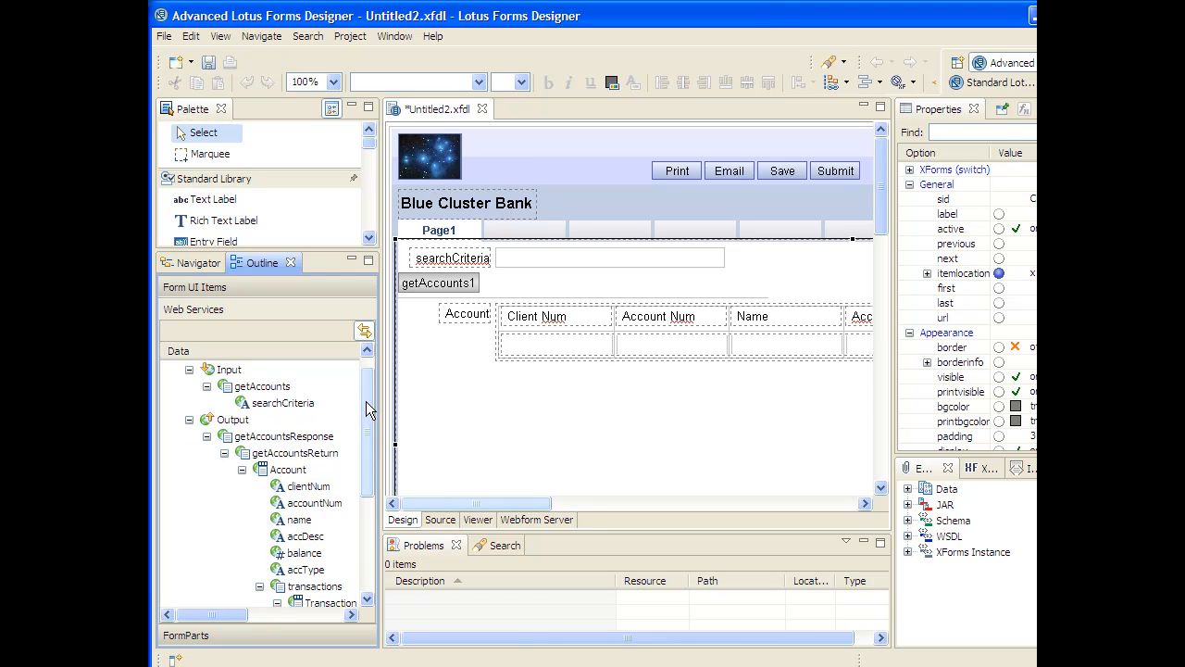
- Check which form fields are mapped to the searchCriteria input and the clientNum output of getAccounts1
left_click(260, 404)
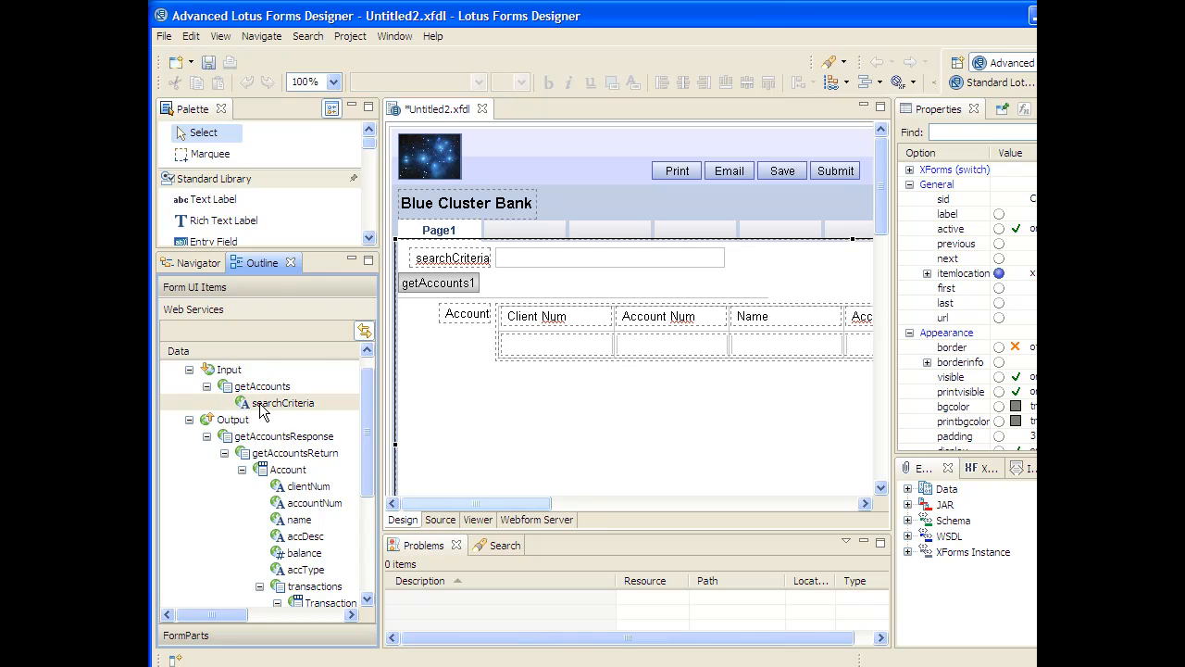
left_click_drag(260, 412, 560, 262)
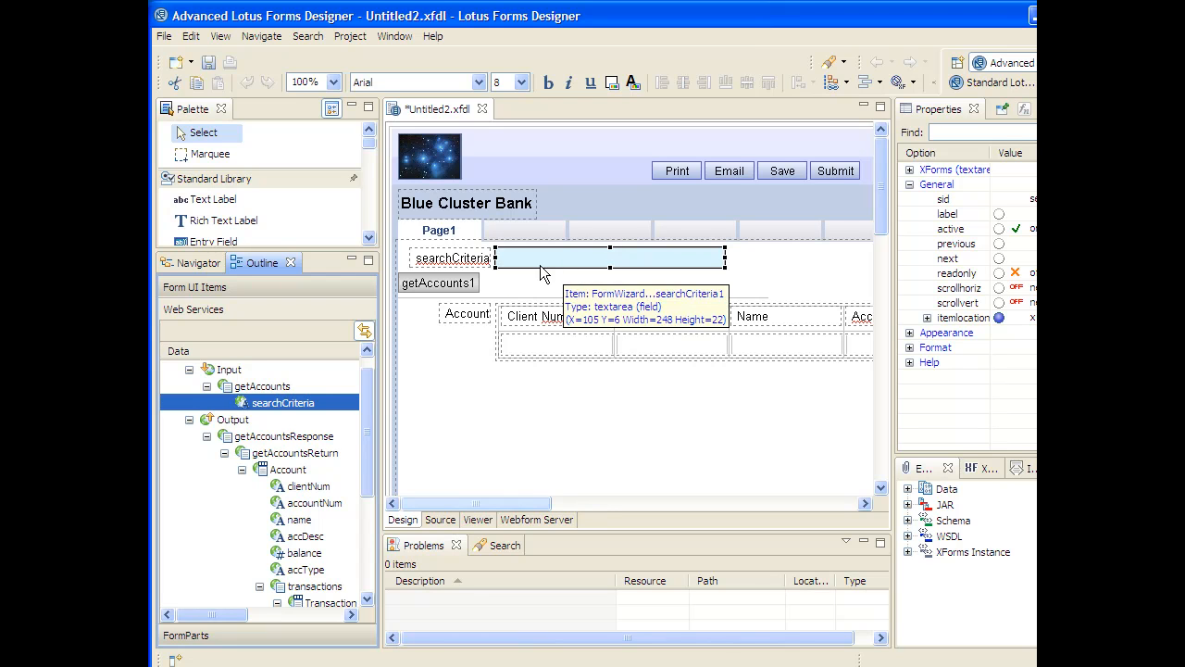
left_click(303, 488)
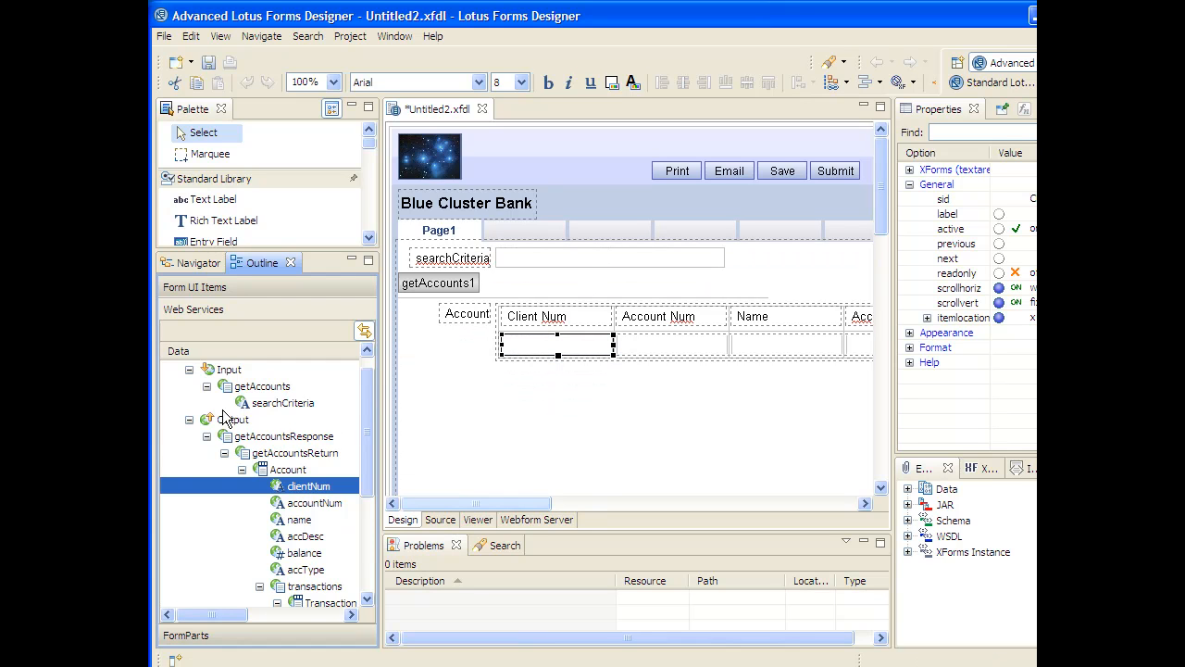
- Assign the getAccounts1 service trigger to the searchCriteria entry field and delete the getAccounts1 button
left_click(188, 422)
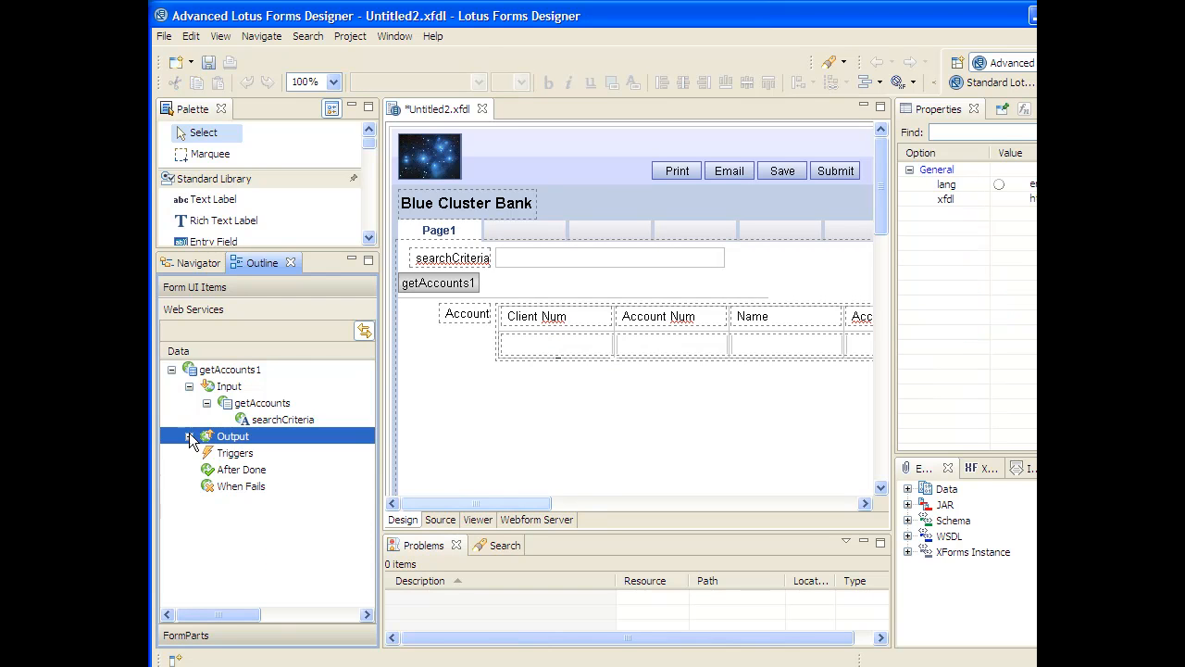
left_click(248, 454)
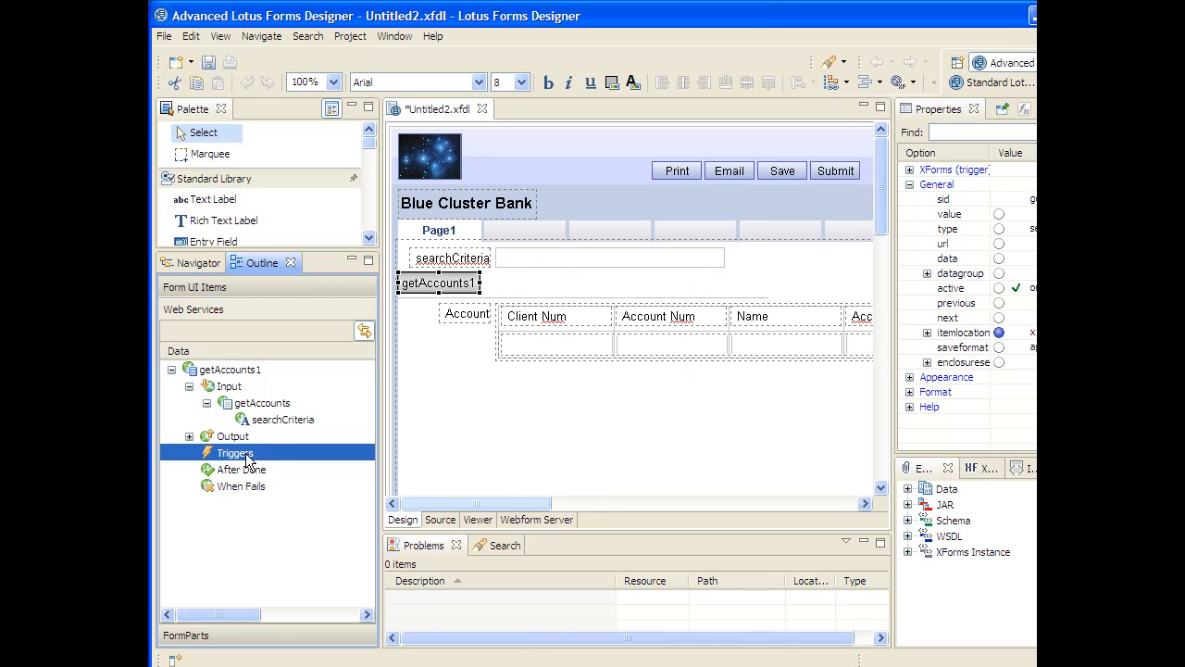
left_click_drag(248, 460, 549, 263)
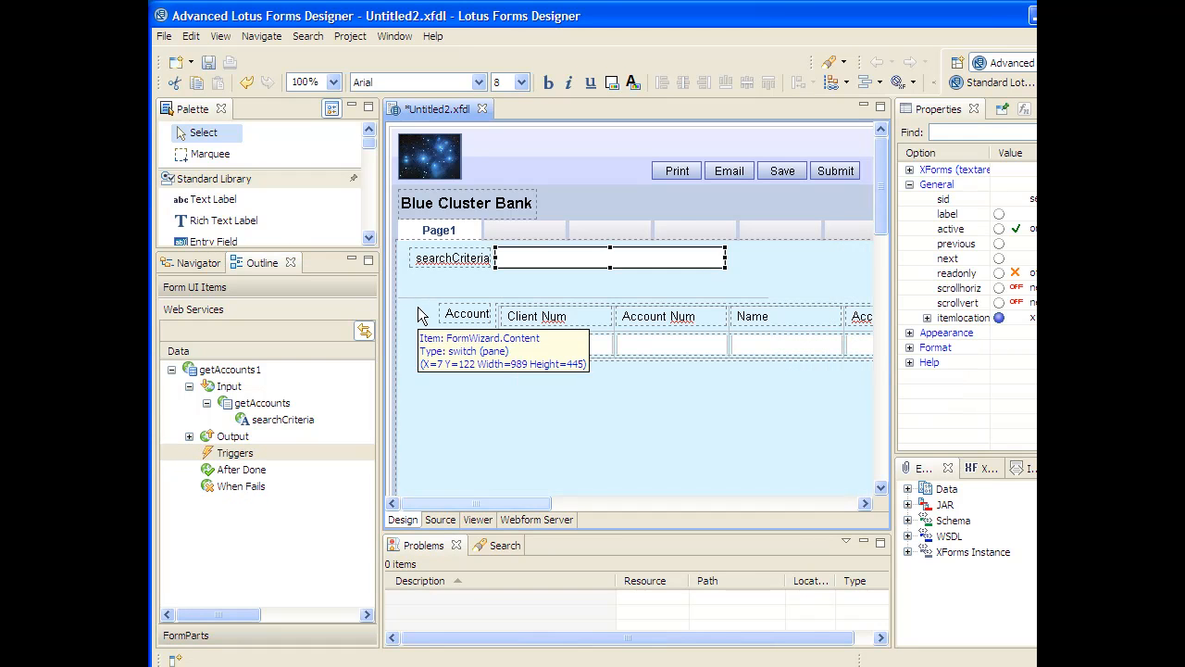
- Reload the Webform Server preview and test the account lookup by entering the client number and leaving the searchCriteria field
left_click(530, 522)
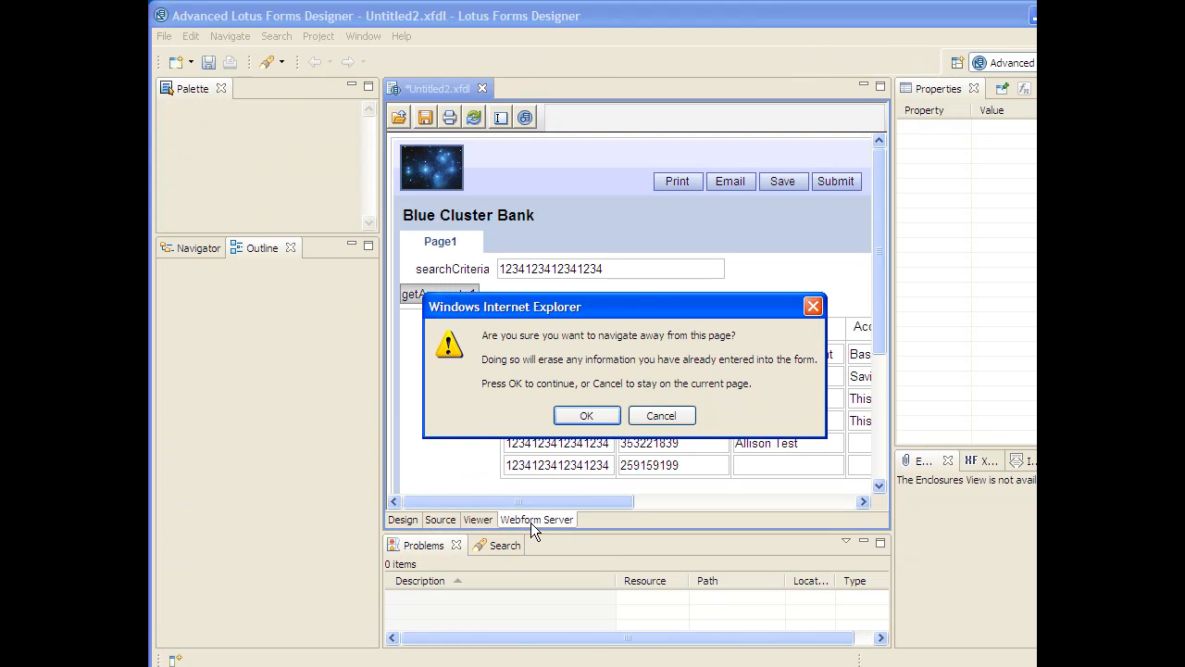
left_click(585, 416)
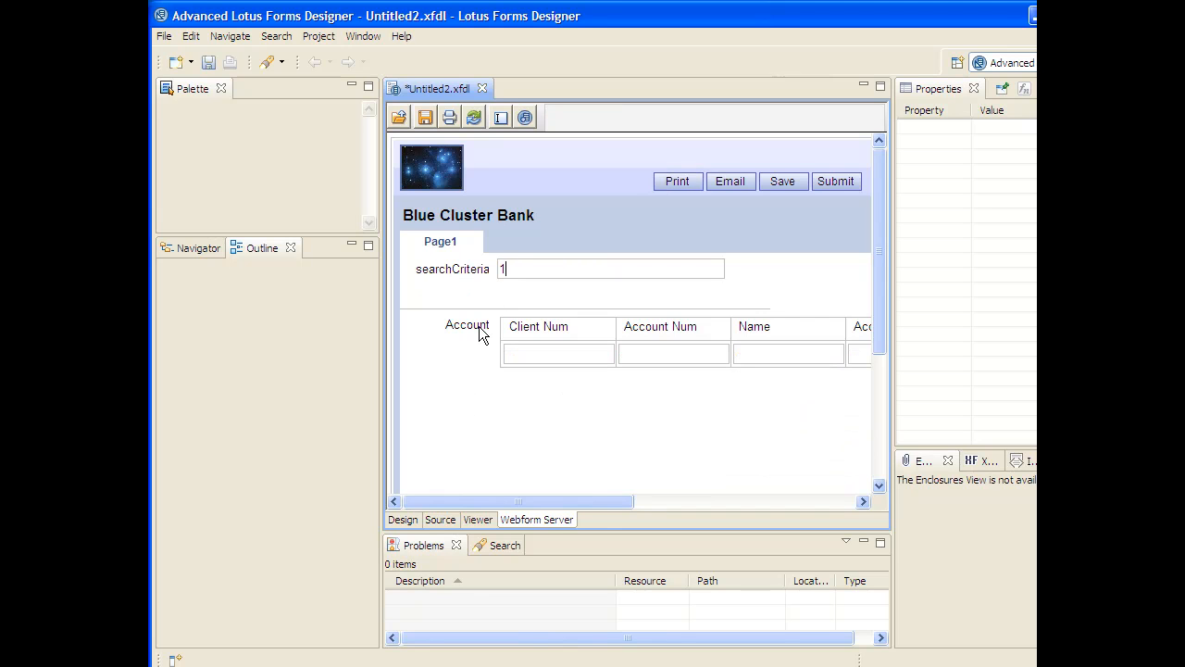
type("234123412341234")
left_click(557, 372)
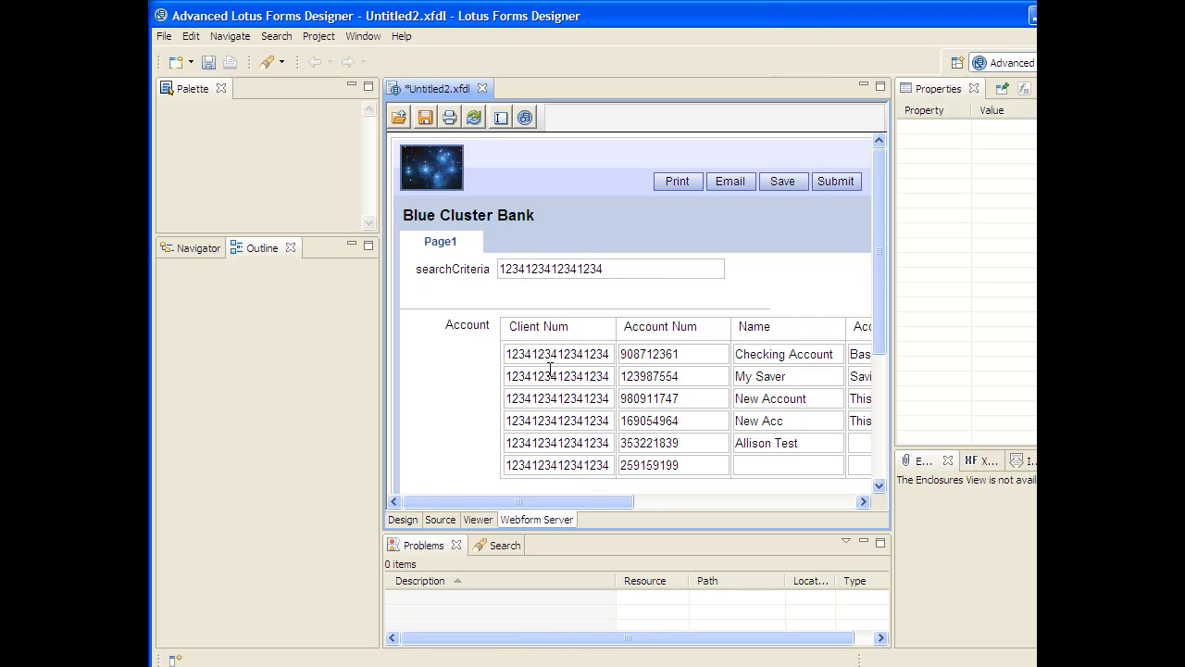